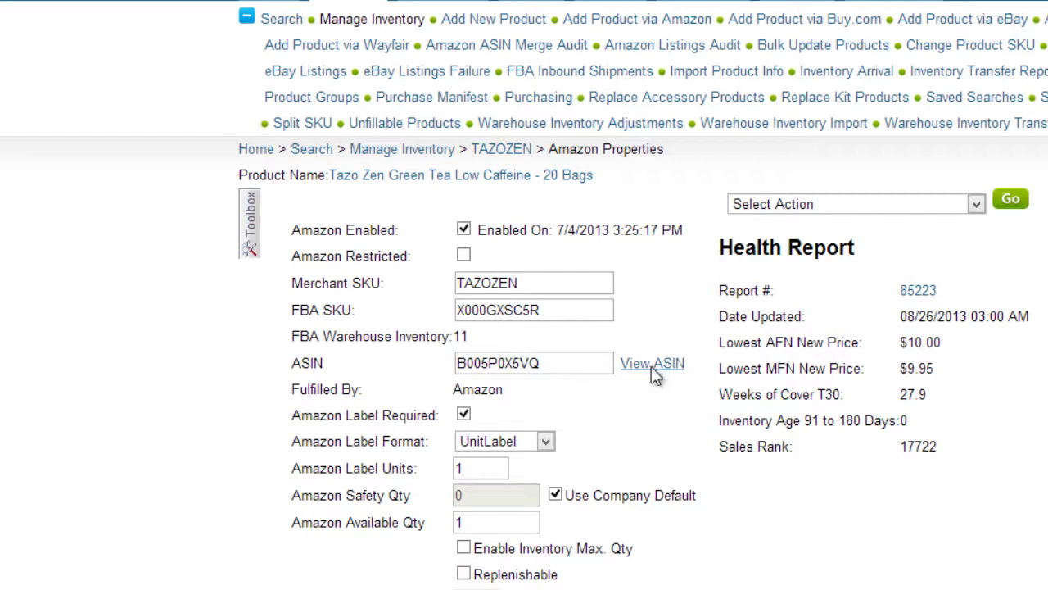
{"action": "left_click", "coordinate": [652, 366]}
{"action": "scroll", "coordinate": [423, 339], "scroll_direction": "down", "scroll_amount": 4}
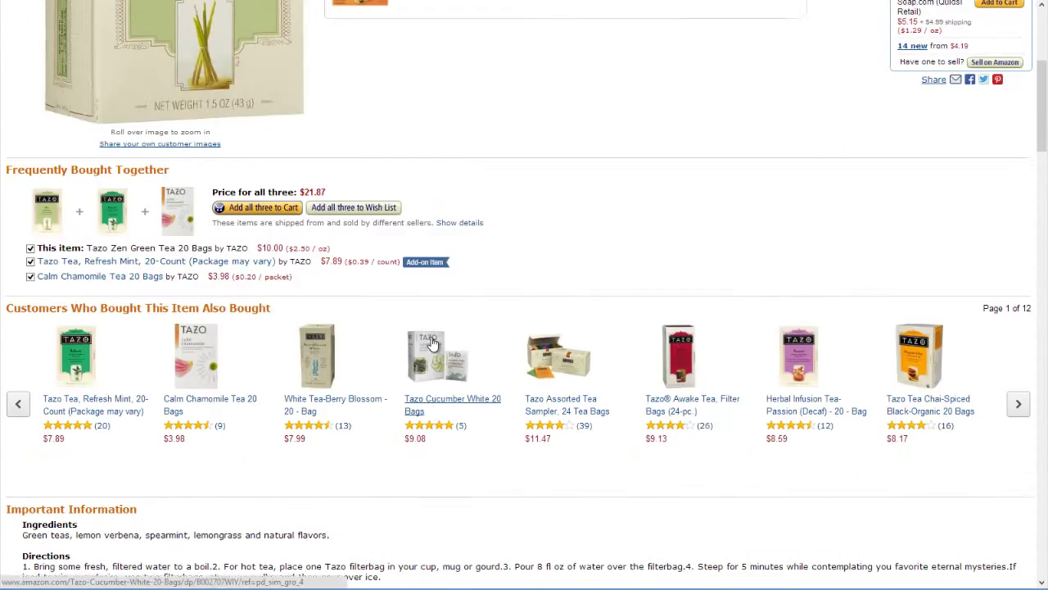
{"action": "scroll", "coordinate": [432, 344], "scroll_direction": "down", "scroll_amount": 4}
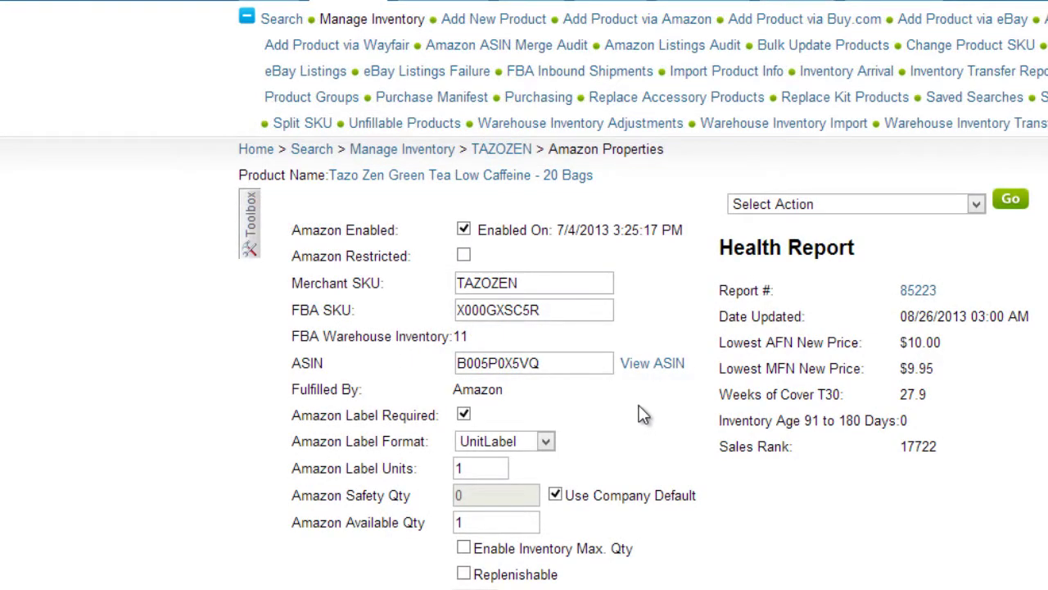
{"action": "left_click", "coordinate": [959, 213]}
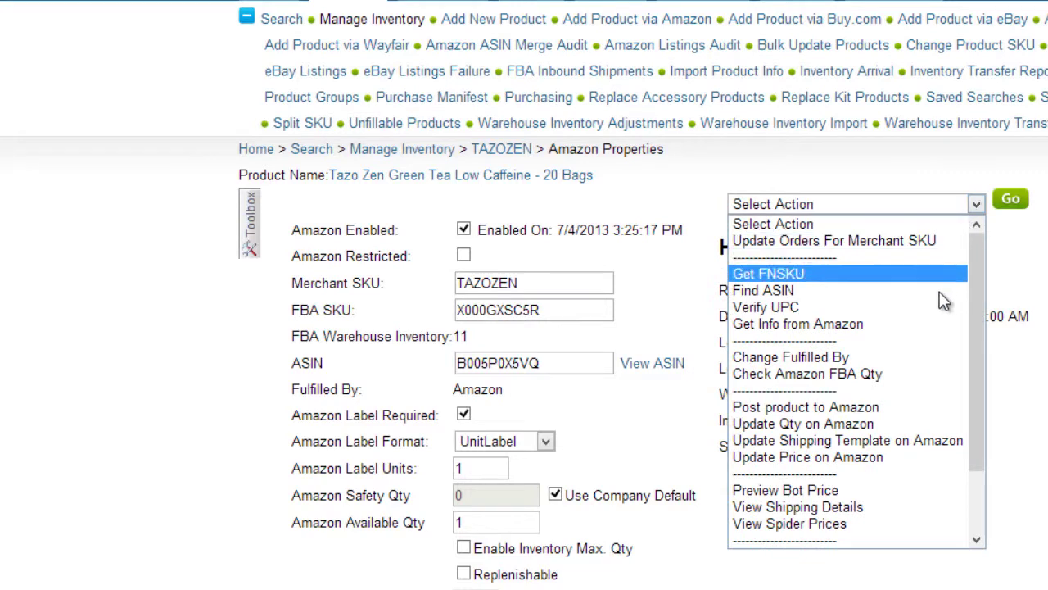
{"action": "left_click", "coordinate": [935, 358]}
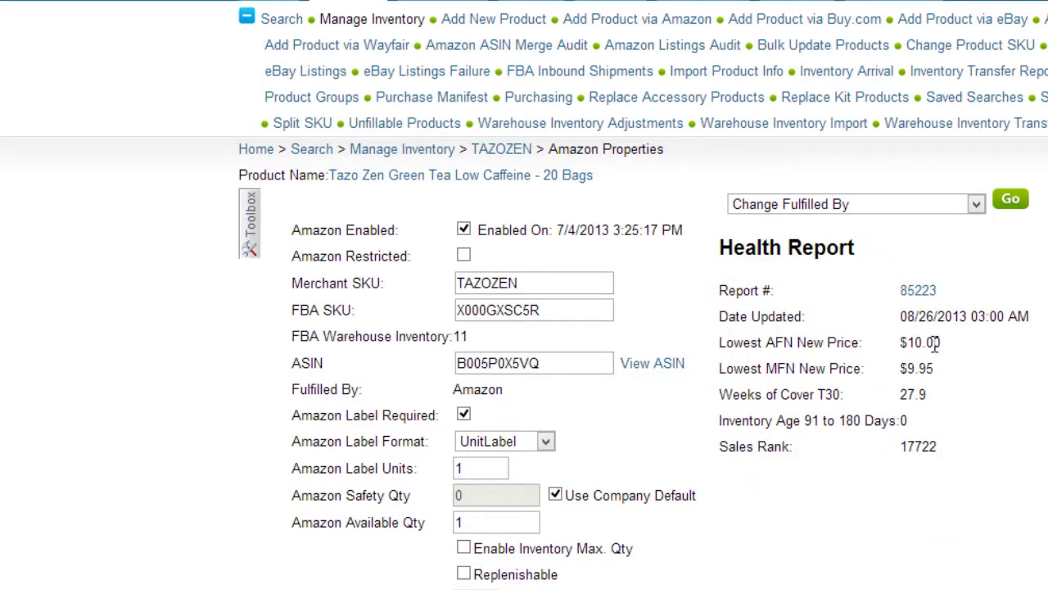
{"action": "left_click", "coordinate": [1009, 202]}
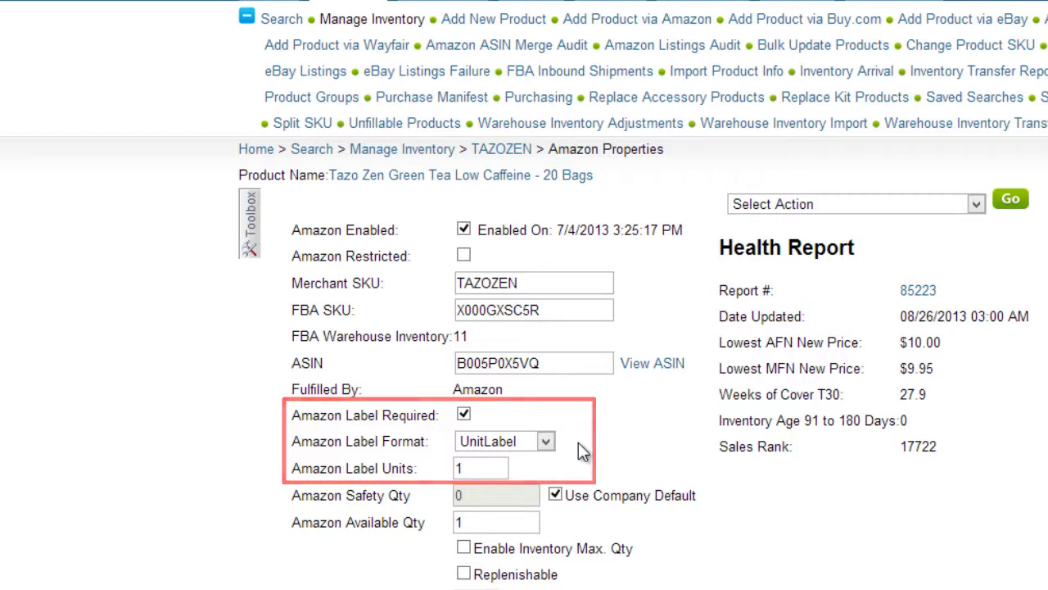
Step: Set Amazon Label Format to CaseLabelB and untick Use Company Default for Amazon Safety Qty
{"action": "left_click", "coordinate": [545, 446]}
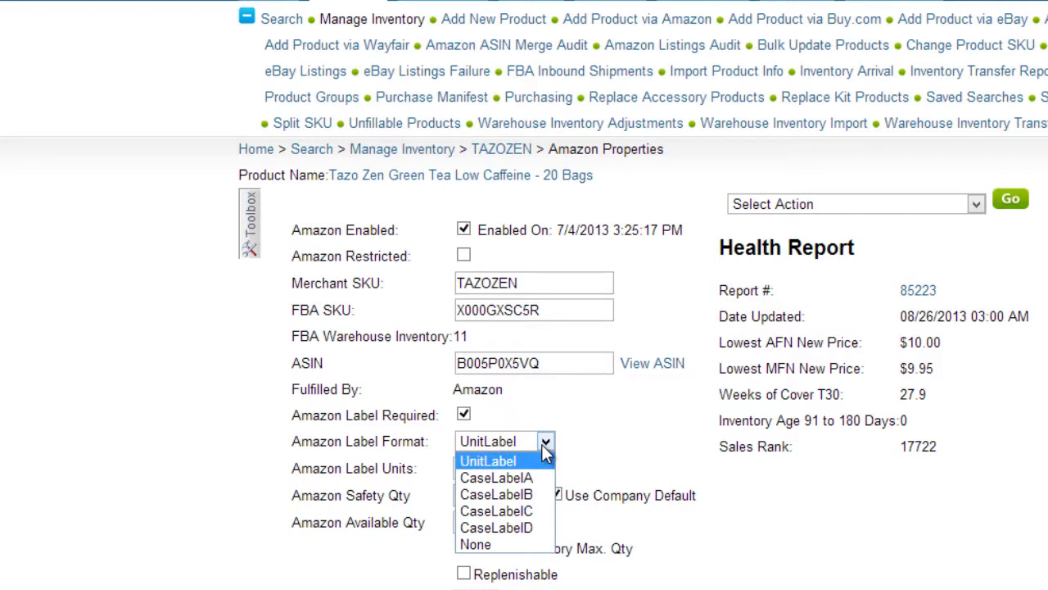
{"action": "left_click", "coordinate": [524, 494]}
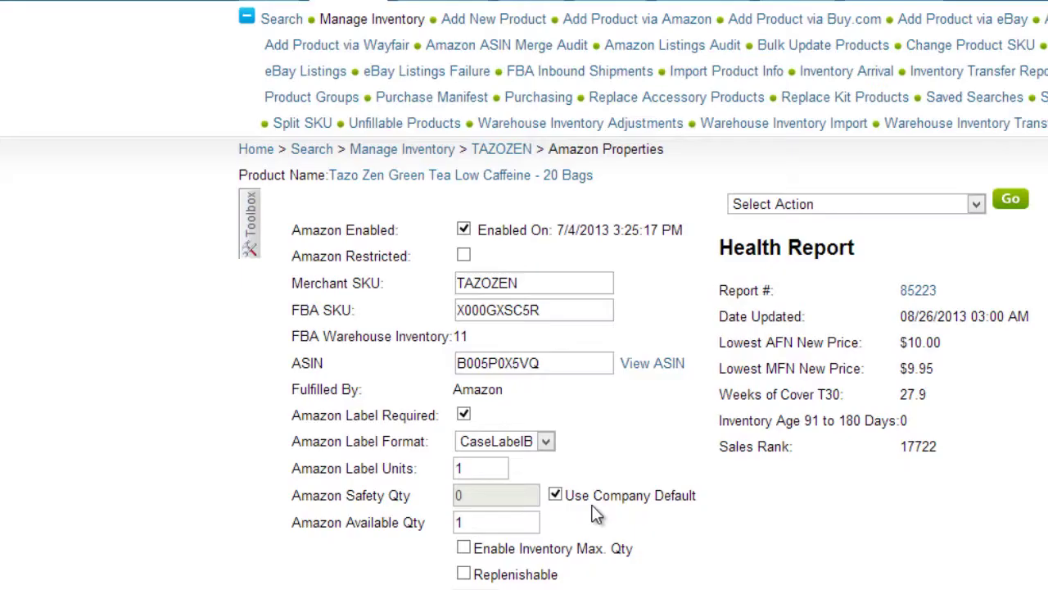
{"action": "left_click", "coordinate": [948, 204]}
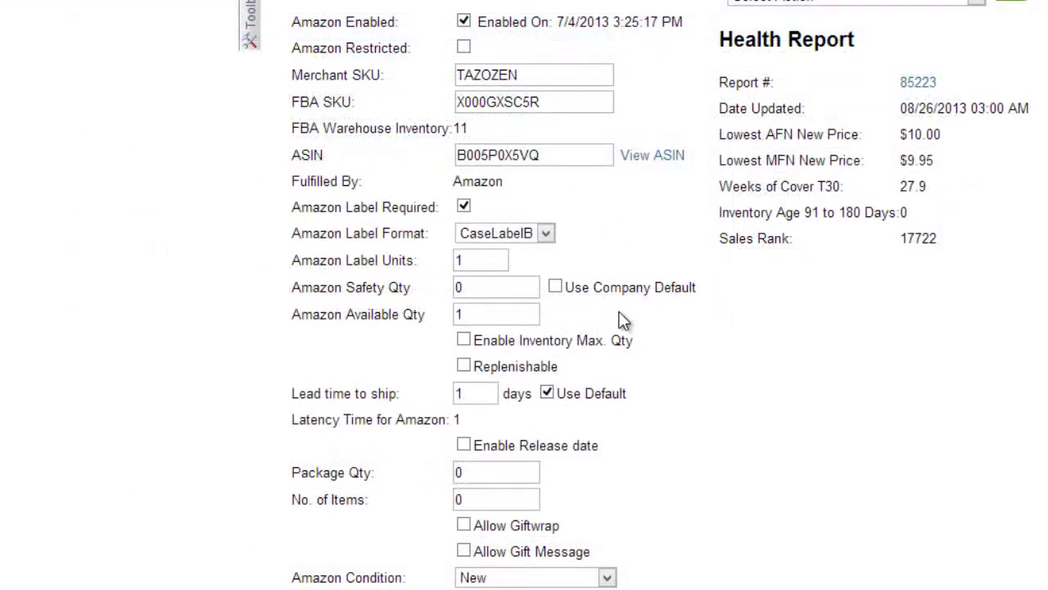
Step: Replace the Amazon Safety Qty value with 3
{"action": "double_click", "coordinate": [484, 293]}
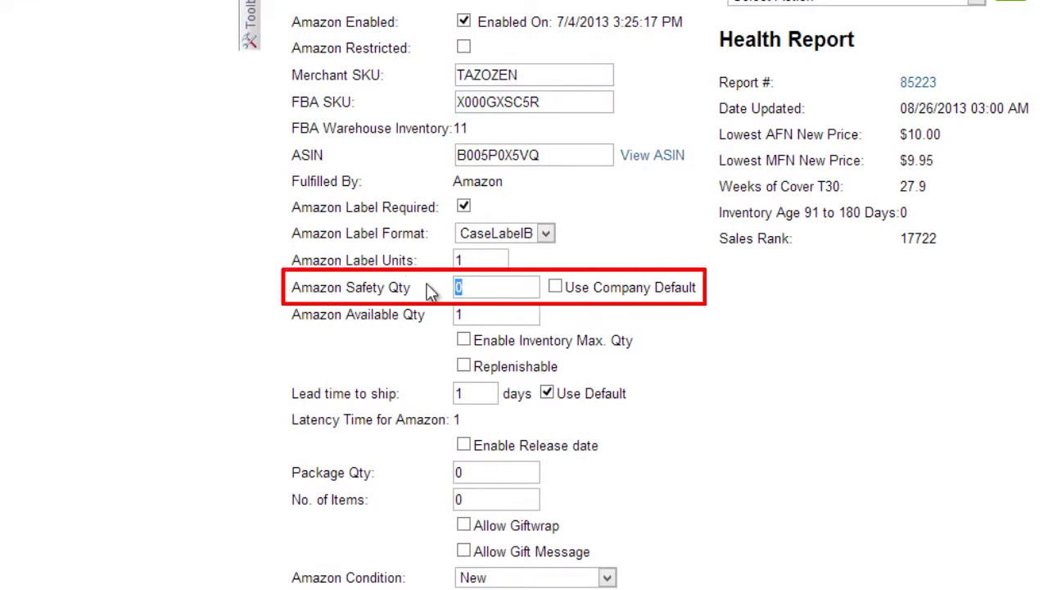
{"action": "type", "text": "3"}
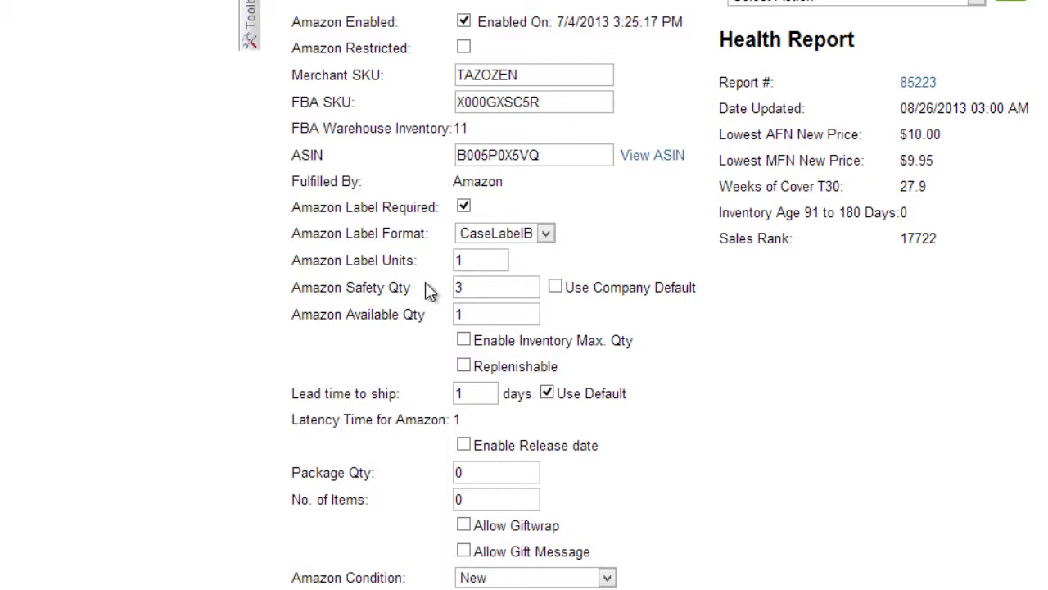
Step: Enable Inventory Max. Qty and enter 10 as the maximum quantity
{"action": "left_click", "coordinate": [464, 340]}
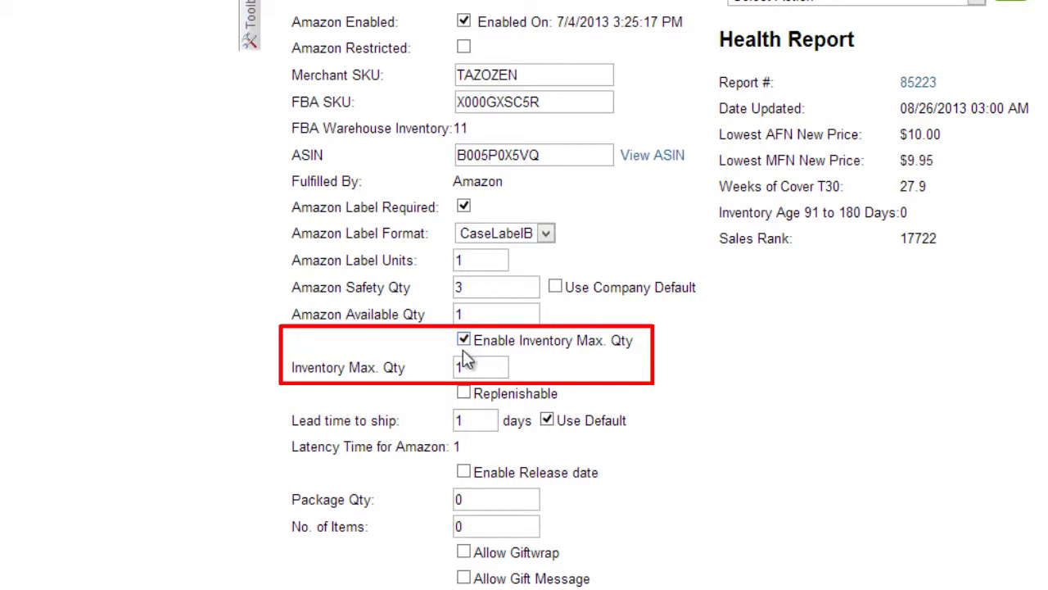
{"action": "double_click", "coordinate": [478, 369]}
{"action": "type", "text": "10"}
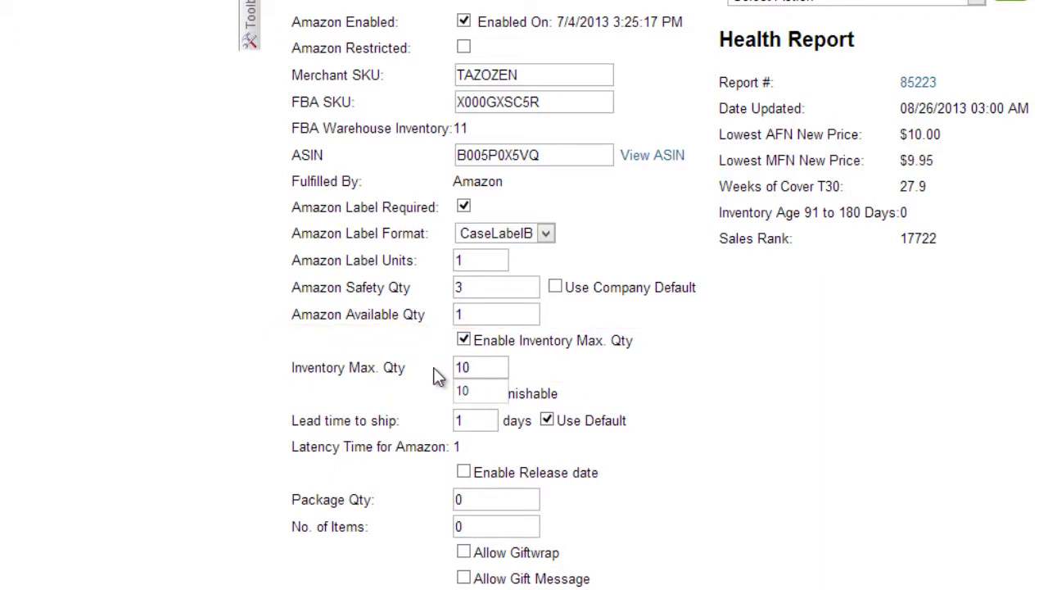
{"action": "left_click", "coordinate": [439, 376]}
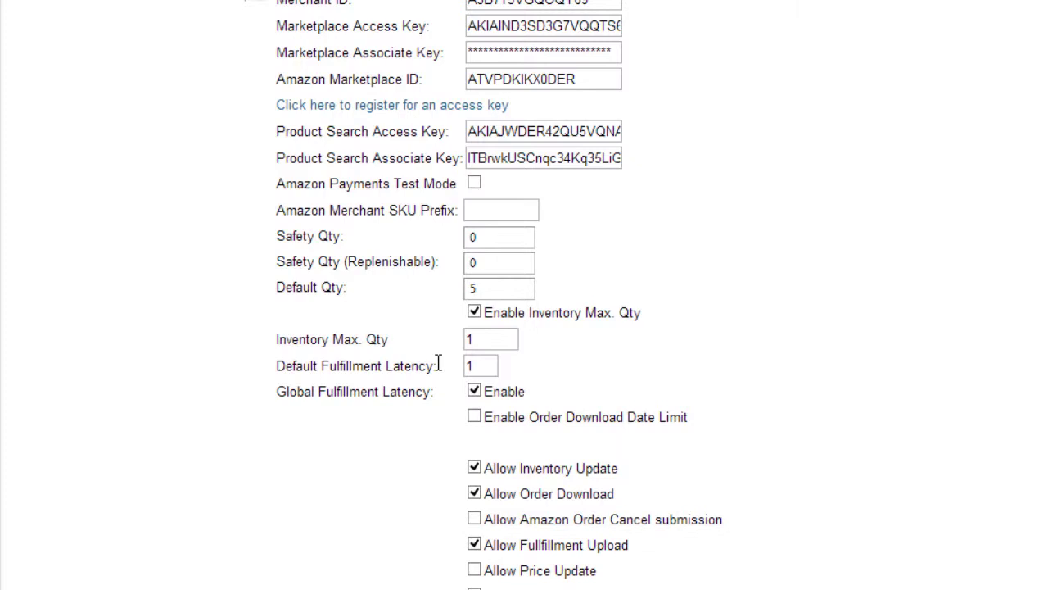
{"action": "left_click_drag", "start_coordinate": [486, 343], "coordinate": [454, 343]}
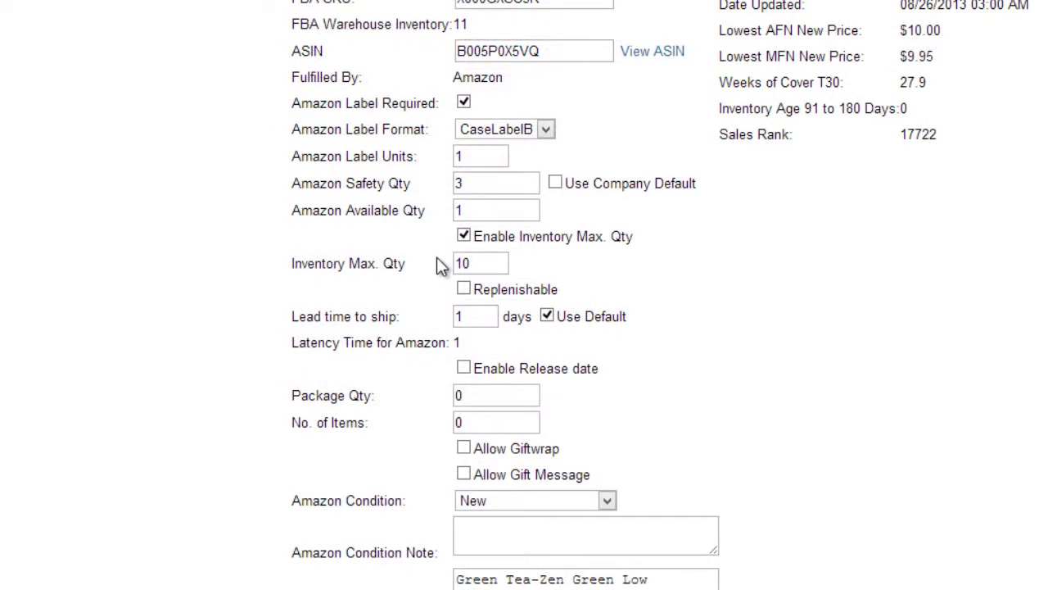
Step: Change Inventory Max. Qty from 10 to 5 and mark the product Replenishable
{"action": "left_click_drag", "start_coordinate": [479, 262], "coordinate": [417, 263]}
{"action": "type", "text": "5"}
{"action": "left_click", "coordinate": [463, 289]}
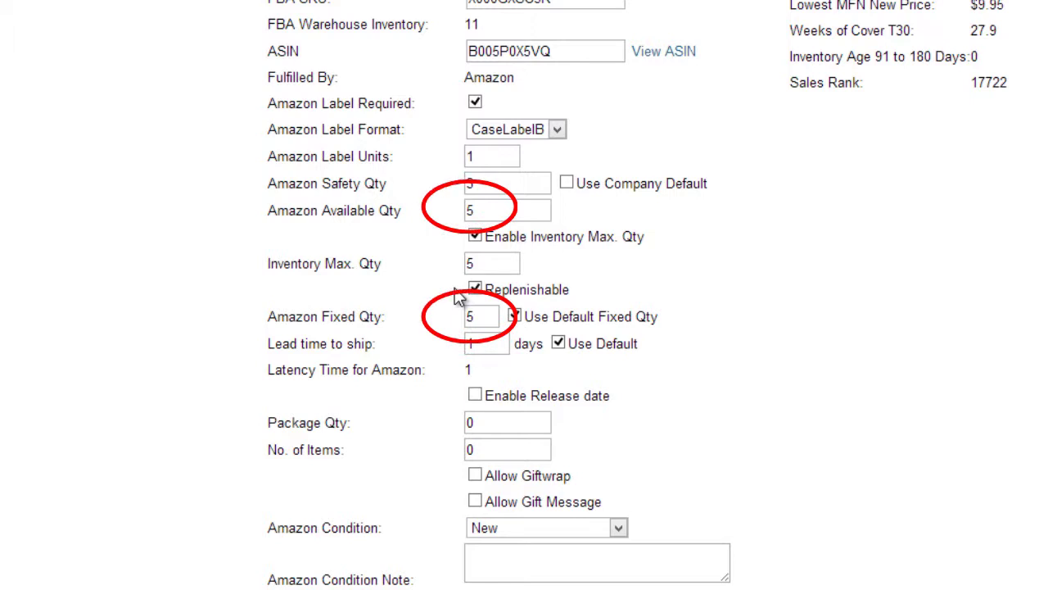
Step: Replace the default Lead time to ship with a custom value of 15
{"action": "key", "text": "Tab"}
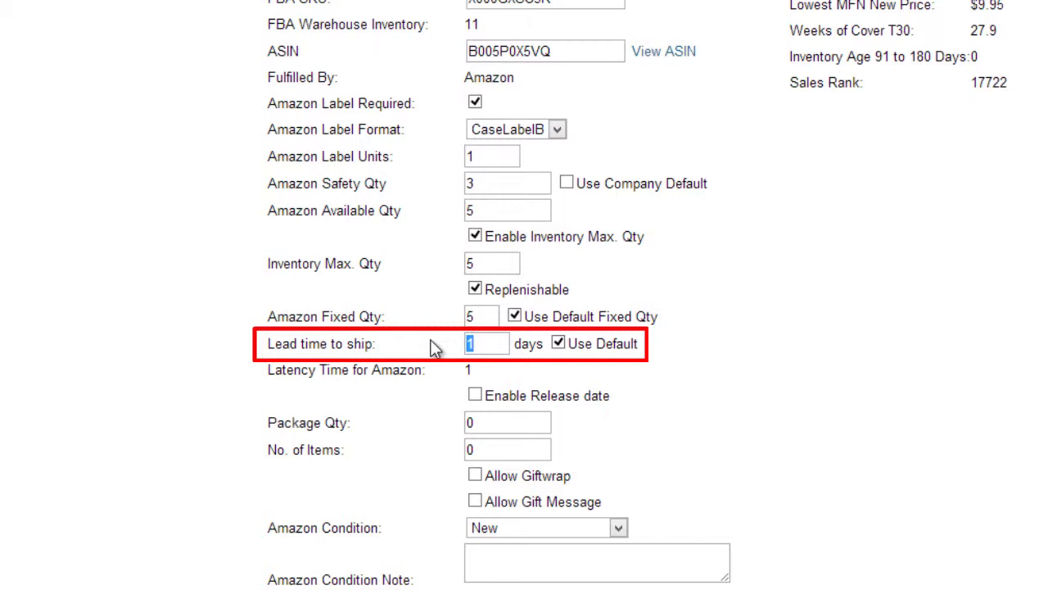
{"action": "type", "text": "1"}
{"action": "type", "text": "5"}
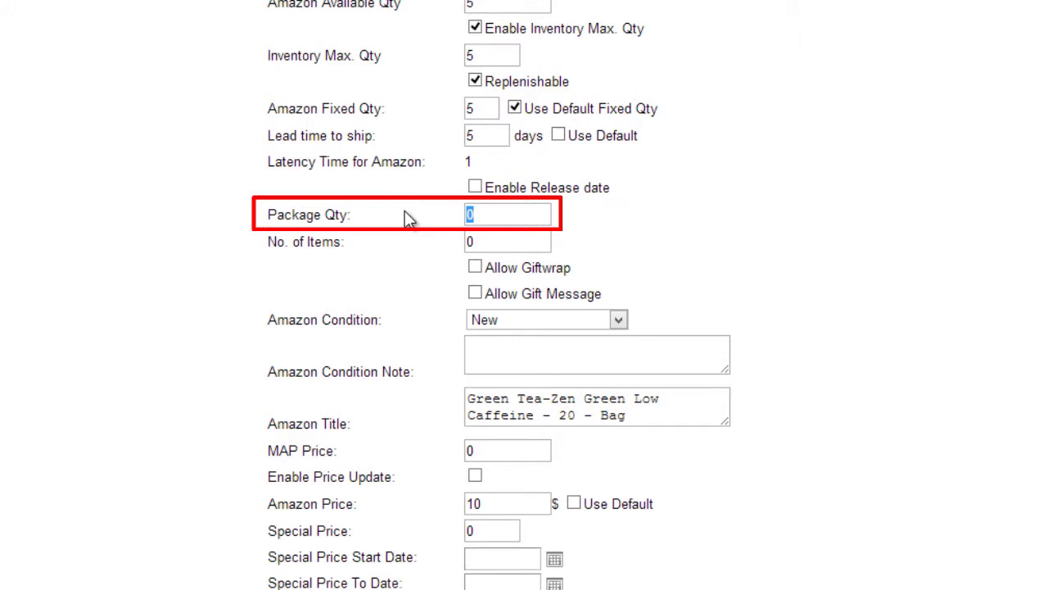
Step: Enter 5 as the Package Qty and turn on Allow Giftwrap
{"action": "type", "text": "5"}
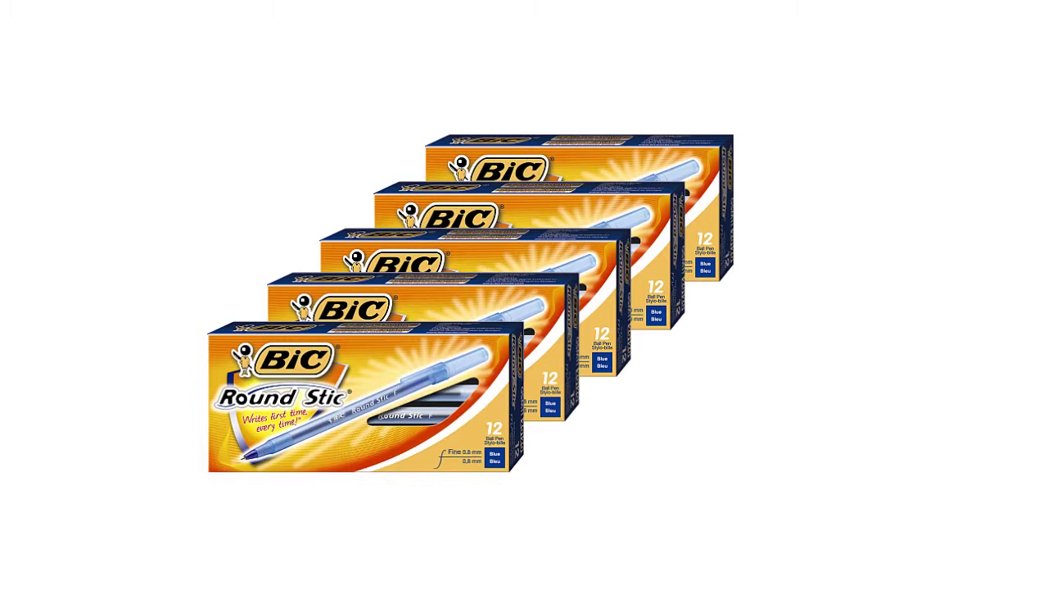
{"action": "left_click", "coordinate": [475, 268]}
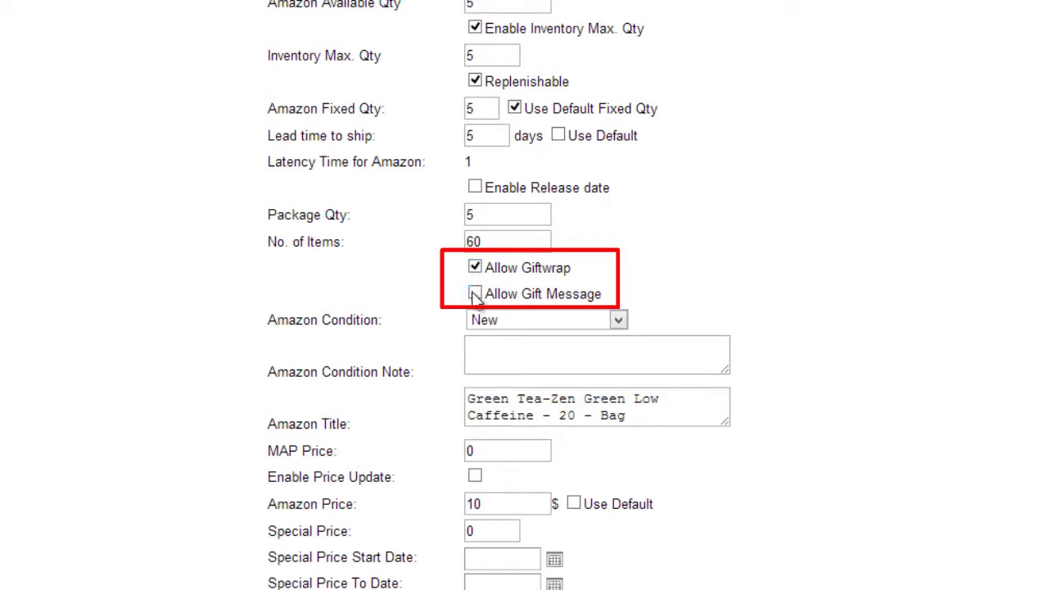
Step: Turn on Allow Gift Message and leave Amazon Condition set to New
{"action": "left_click", "coordinate": [475, 293]}
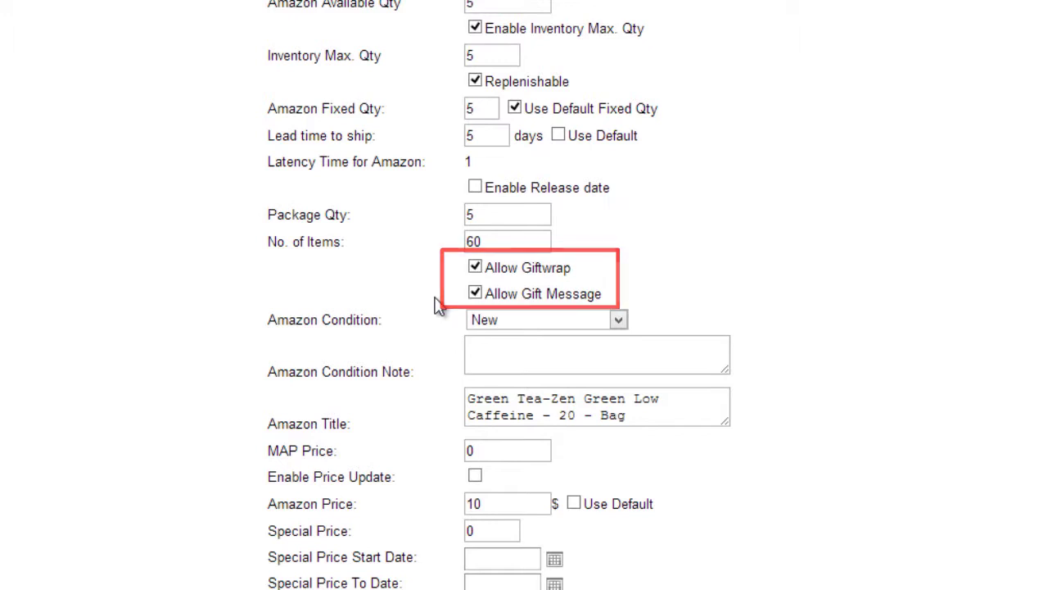
{"action": "left_click", "coordinate": [587, 323]}
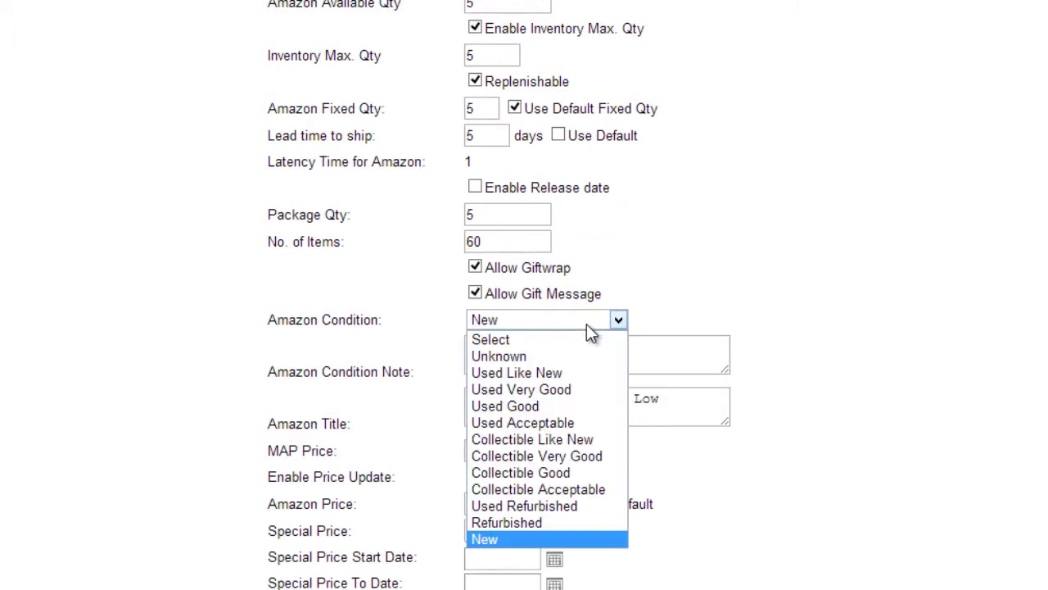
{"action": "left_click", "coordinate": [586, 323]}
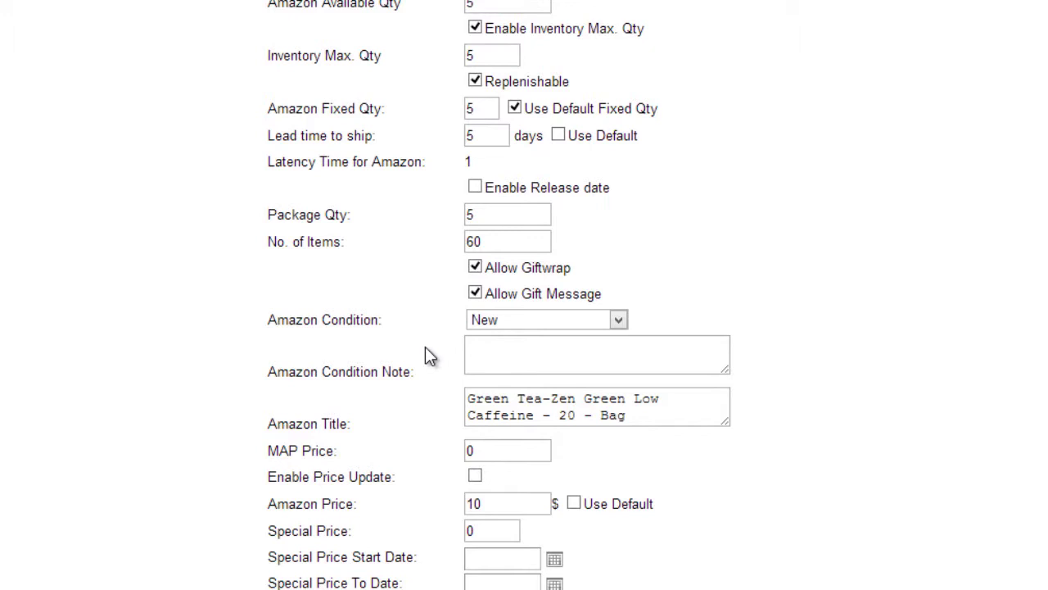
Step: Set MAP Price to 3.99 and turn on Enable Price Update
{"action": "scroll", "coordinate": [427, 354], "scroll_direction": "down", "scroll_amount": 1}
{"action": "left_click", "coordinate": [466, 363]}
{"action": "key", "text": "Delete"}
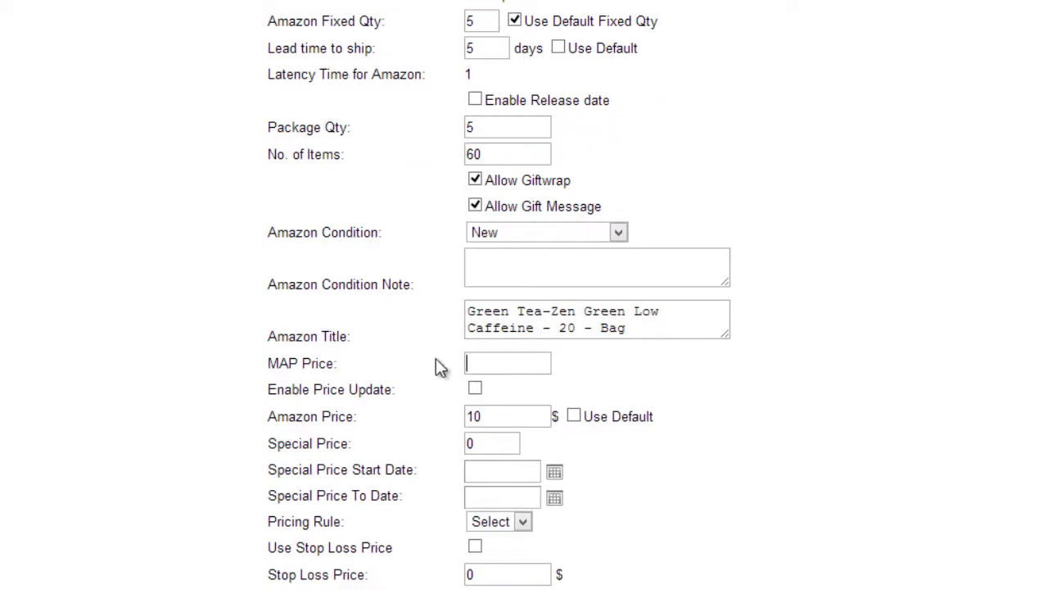
{"action": "type", "text": "3.99"}
{"action": "left_click", "coordinate": [475, 390]}
Step: Give the Amazon Price its own value of 4.99 instead of the default
{"action": "left_click", "coordinate": [574, 416]}
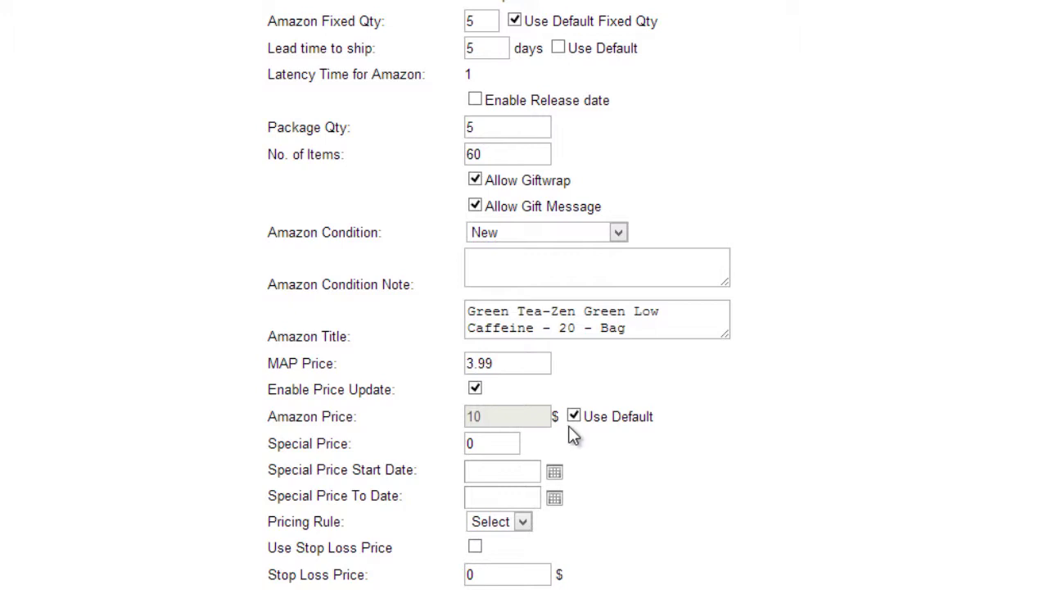
{"action": "left_click", "coordinate": [573, 416]}
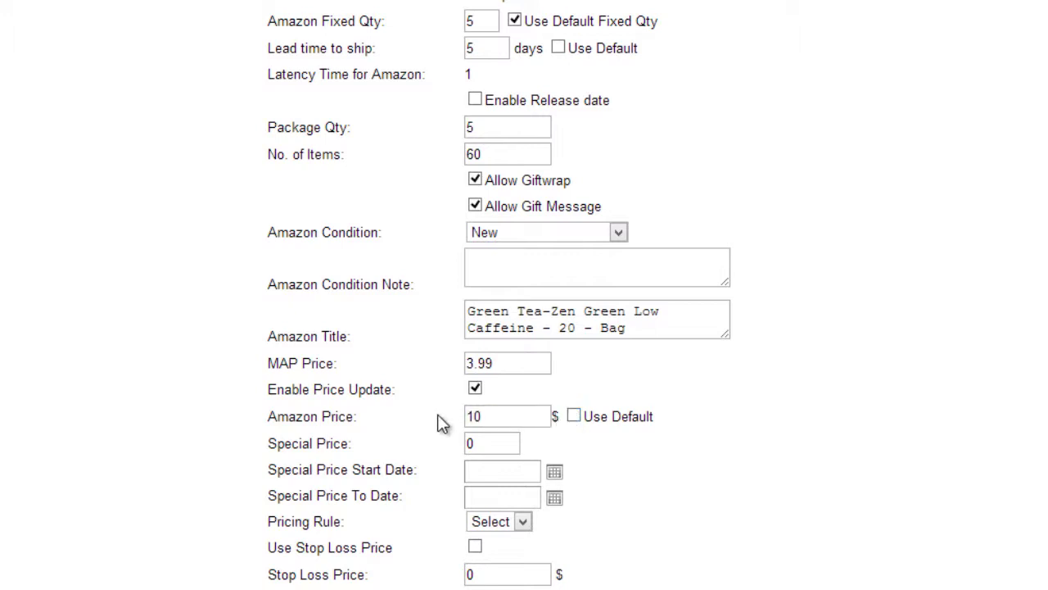
{"action": "double_click", "coordinate": [483, 416]}
{"action": "type", "text": "4.99"}
Step: Set a 3.99 Special Price running from 9/4/2013 to 9/9/2013
{"action": "double_click", "coordinate": [470, 443]}
{"action": "type", "text": "3.99"}
{"action": "left_click", "coordinate": [554, 474]}
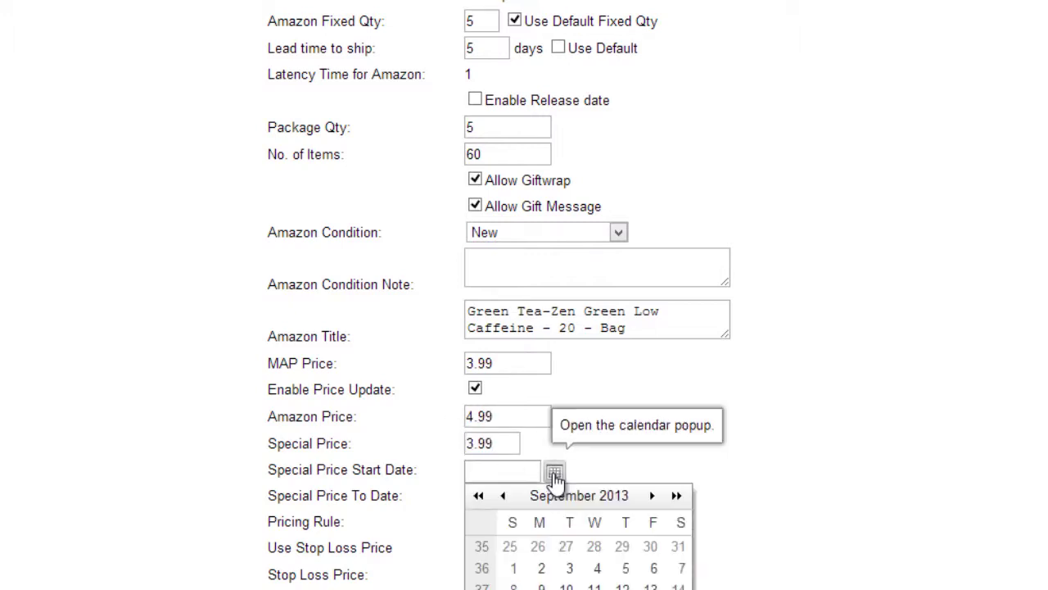
{"action": "left_click", "coordinate": [596, 565]}
{"action": "left_click", "coordinate": [555, 498]}
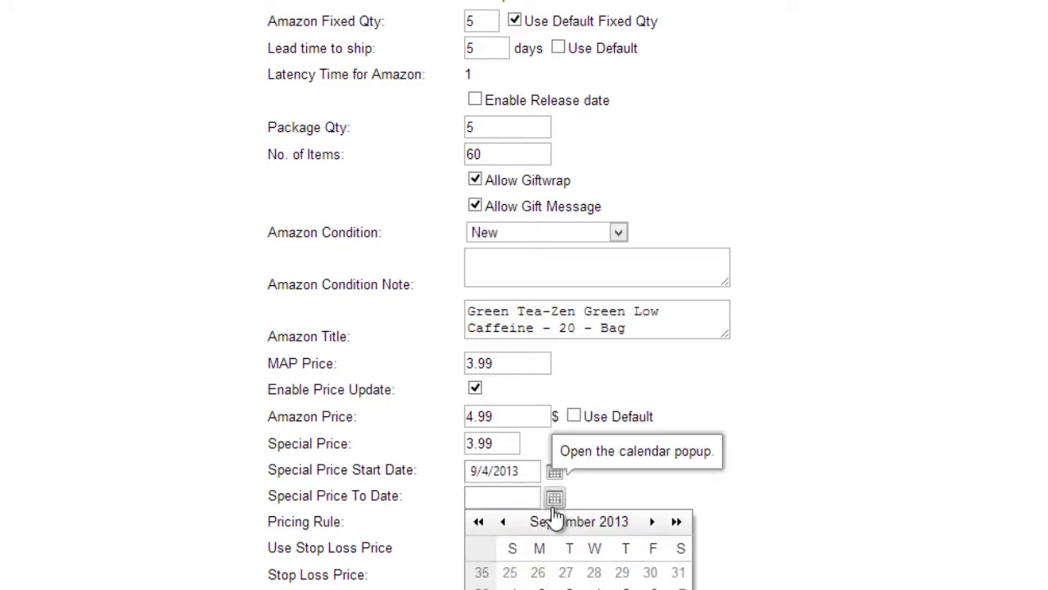
{"action": "left_click", "coordinate": [537, 586]}
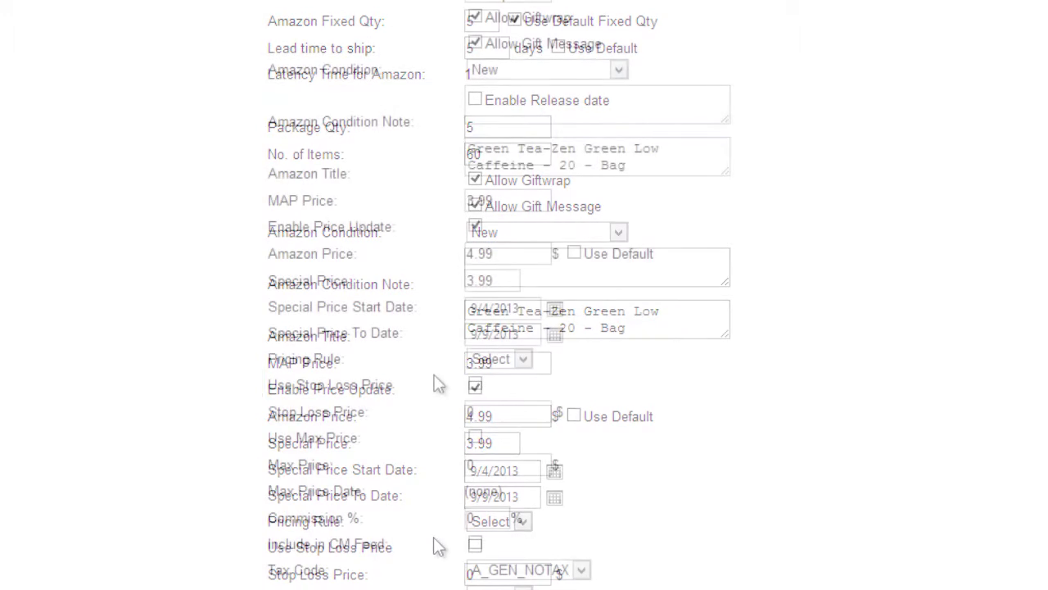
Step: Turn on Use Stop Loss Price and set the Stop Loss Price to 3.25
{"action": "left_click", "coordinate": [476, 384]}
{"action": "double_click", "coordinate": [475, 411]}
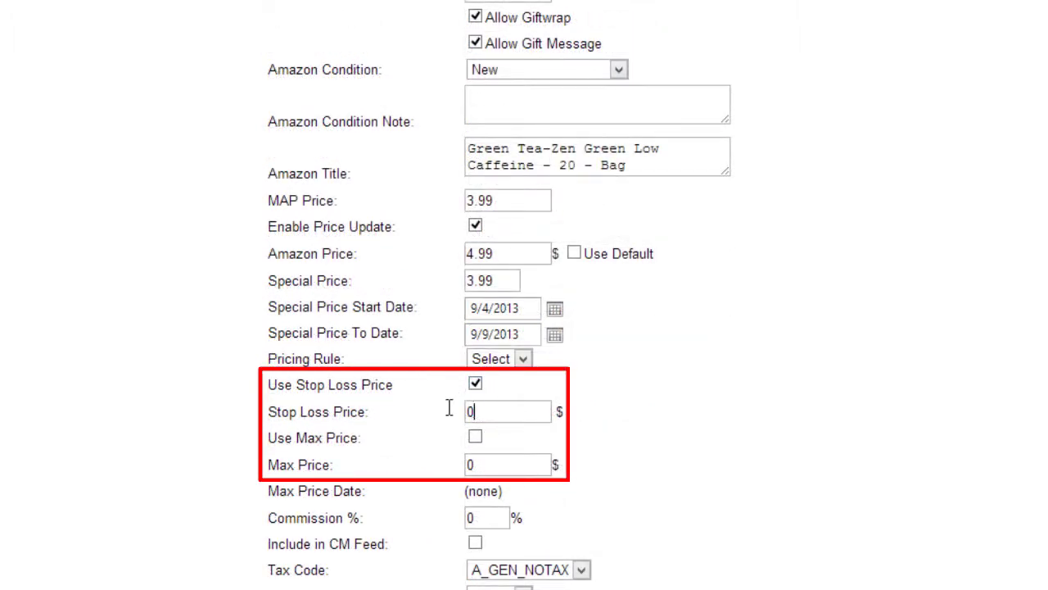
{"action": "type", "text": "3.25"}
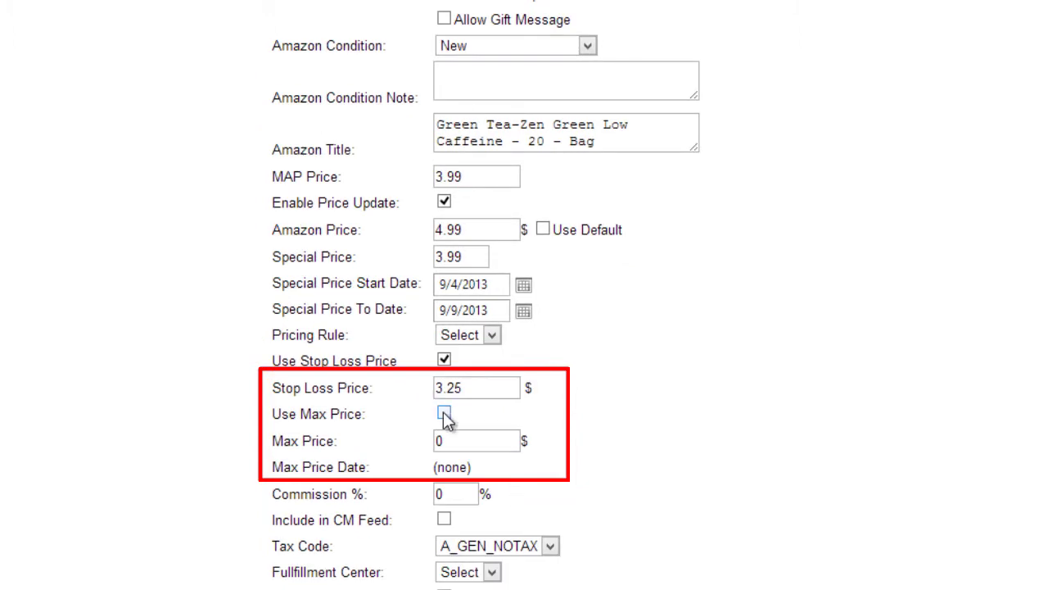
Step: Turn on the maximum price and set Max Price to 5.99
{"action": "left_click", "coordinate": [445, 415]}
{"action": "double_click", "coordinate": [457, 441]}
{"action": "type", "text": "5.99"}
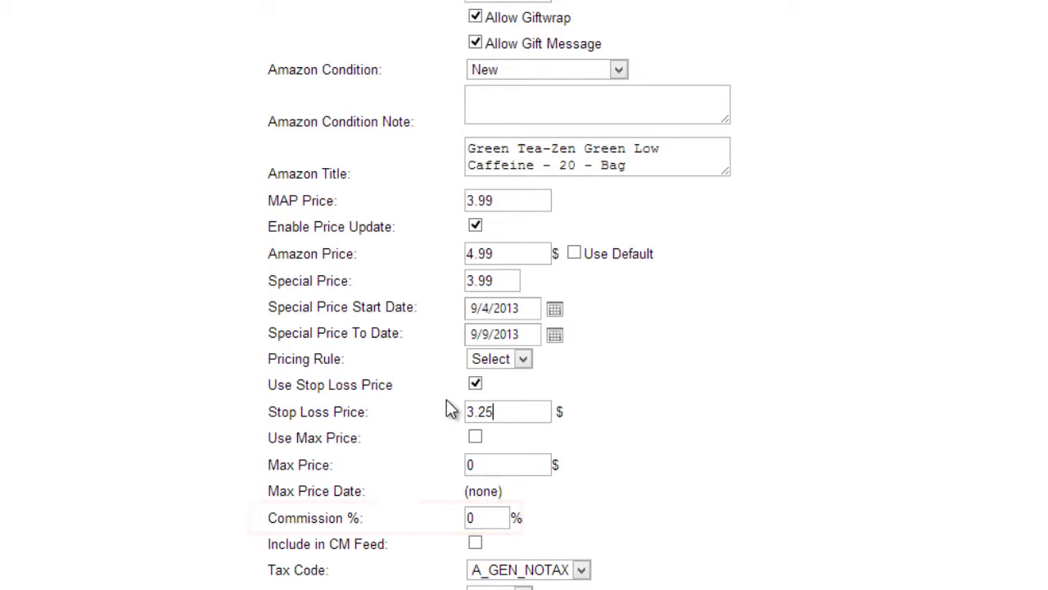
Step: Tick the Include in CM Feed checkbox for TAZOZEN
{"action": "left_click", "coordinate": [475, 542]}
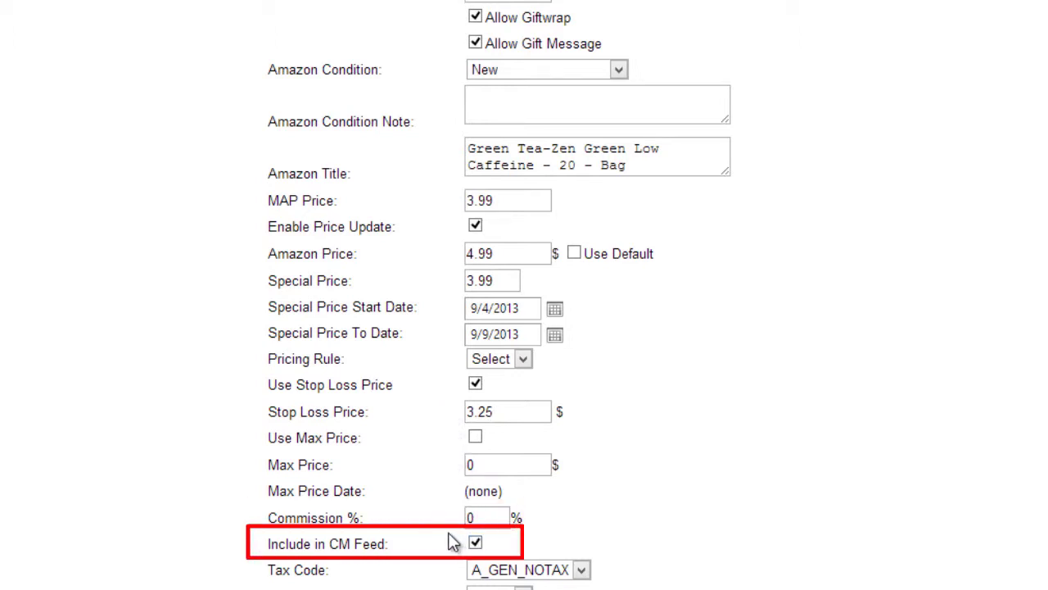